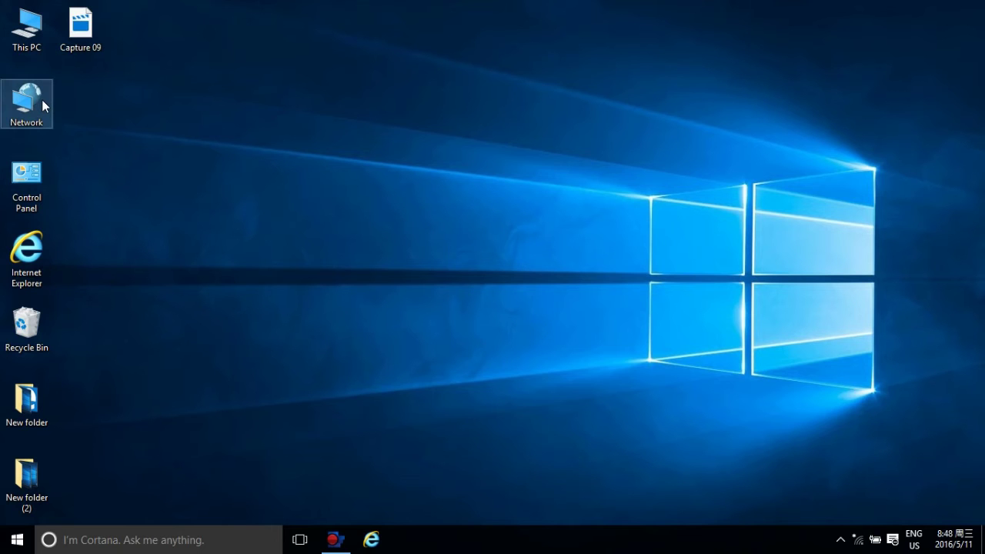
From Network and Sharing settings, open the Wi-Fi adapter's Properties via Change adapter settings.
{"action": "right_click", "coordinate": [42, 101]}
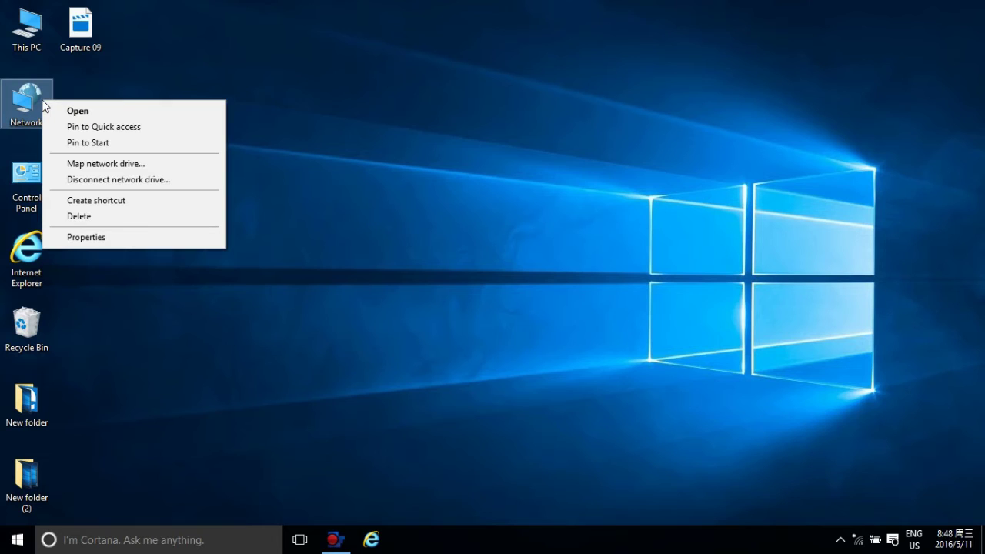
{"action": "left_click", "coordinate": [118, 243]}
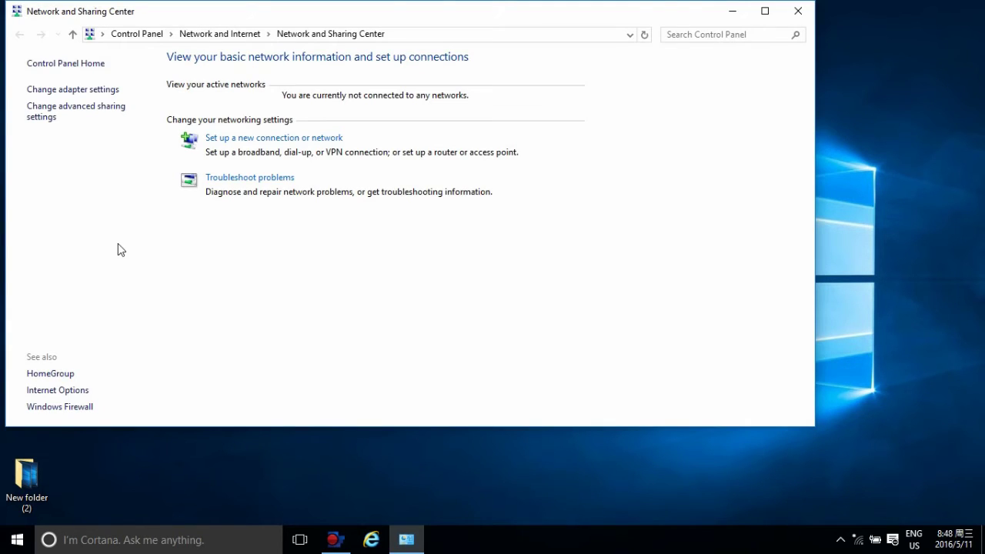
{"action": "left_click", "coordinate": [93, 90]}
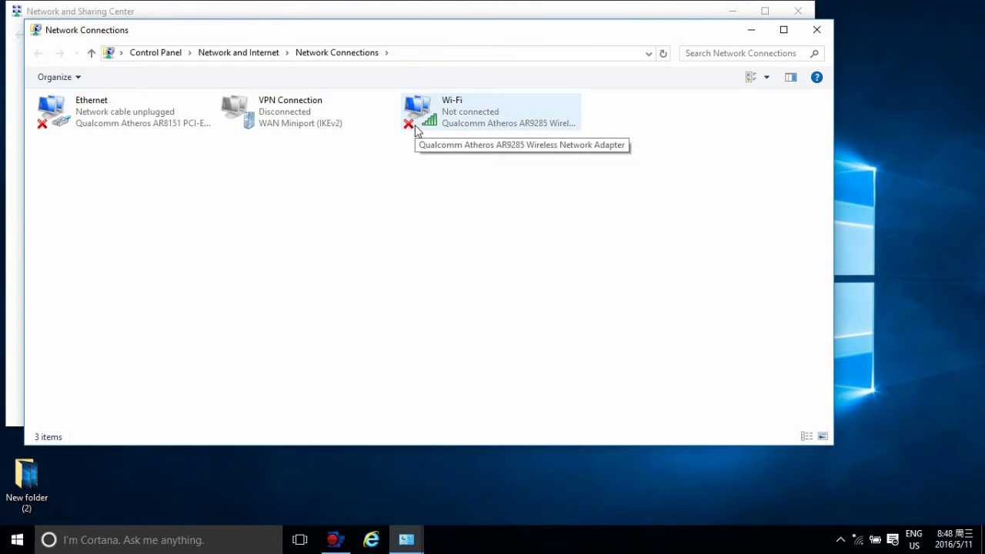
{"action": "right_click", "coordinate": [414, 124]}
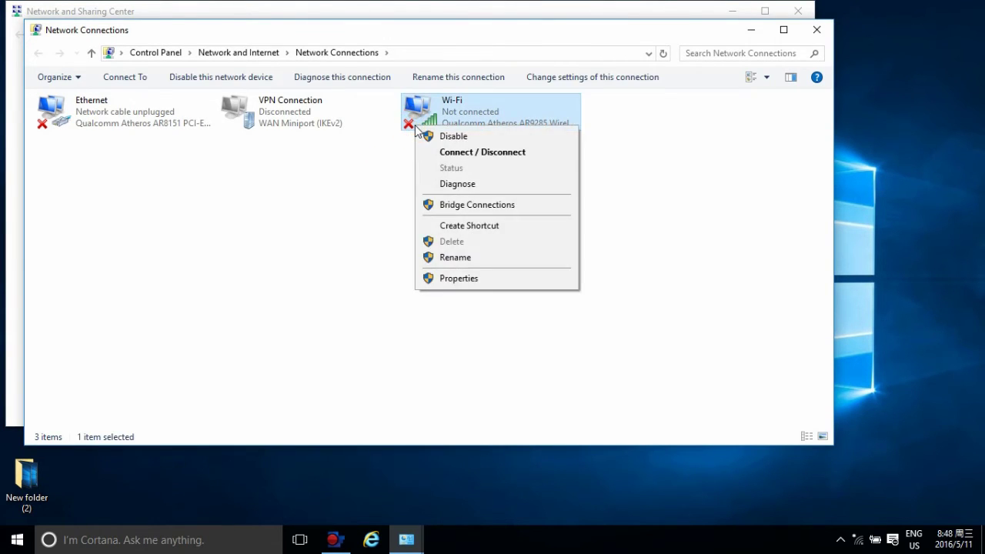
{"action": "left_click", "coordinate": [467, 279]}
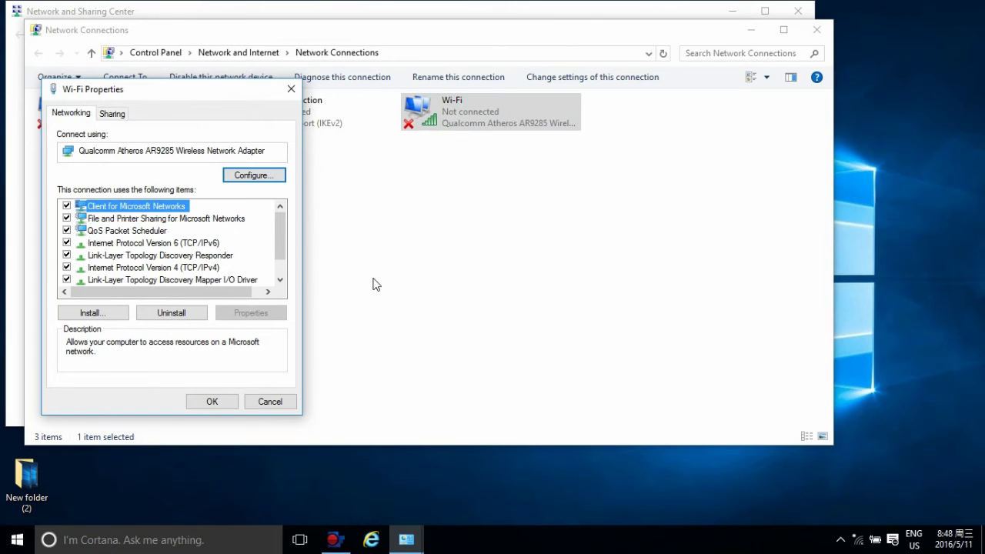
Keep the Wi-Fi adapter's IPv4 address and DNS on automatic and confirm.
{"action": "double_click", "coordinate": [191, 269]}
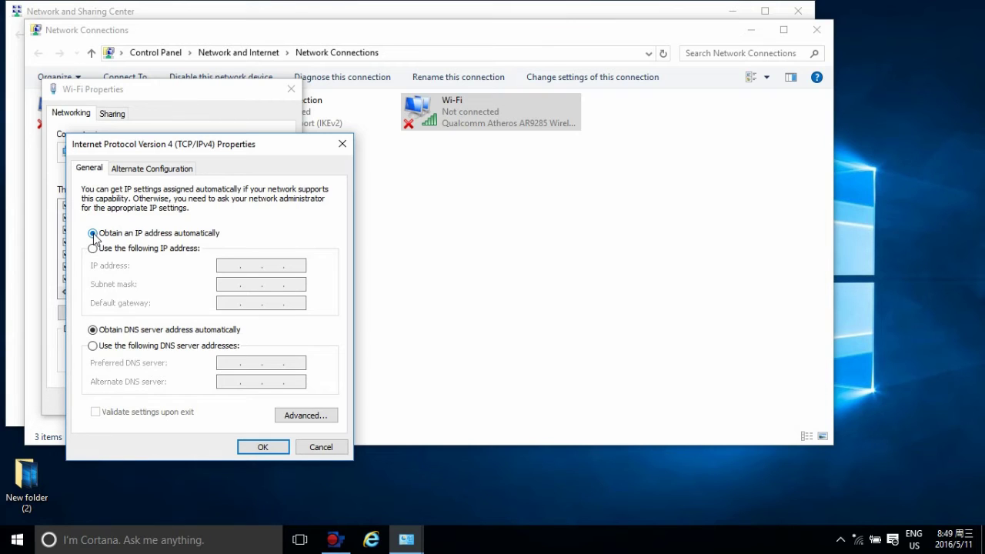
{"action": "left_click", "coordinate": [272, 448]}
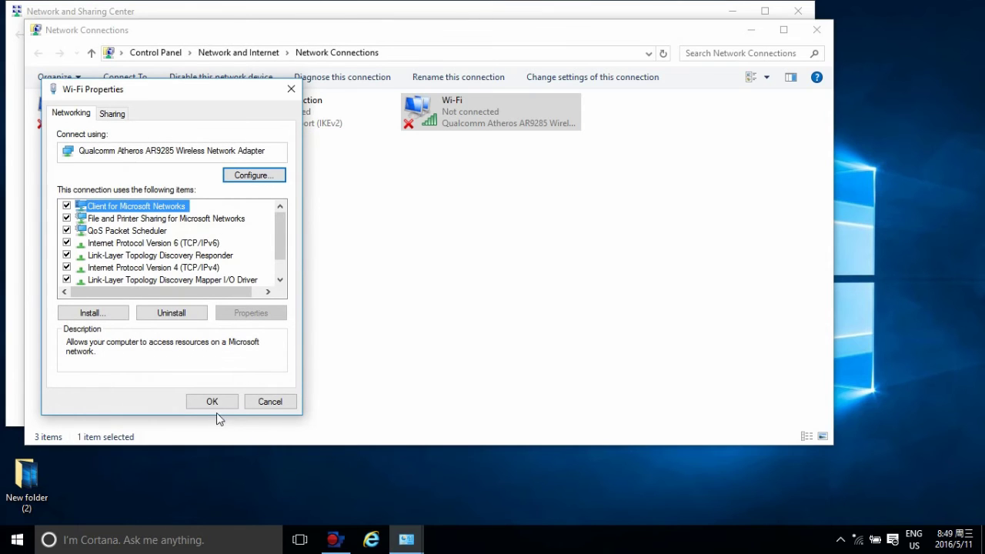
{"action": "left_click", "coordinate": [212, 401]}
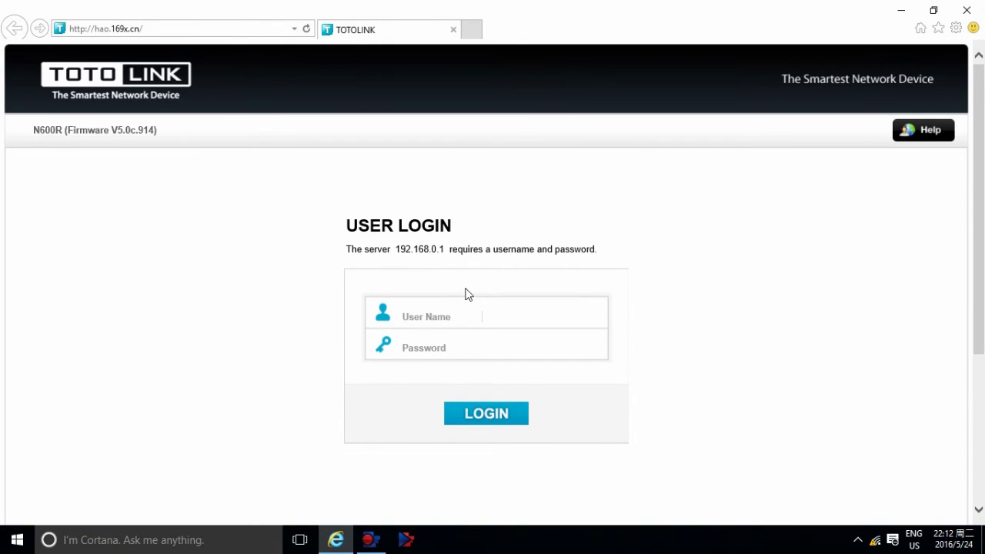
Enter admin as the router user name and type the admin password.
{"action": "type", "text": "admin"}
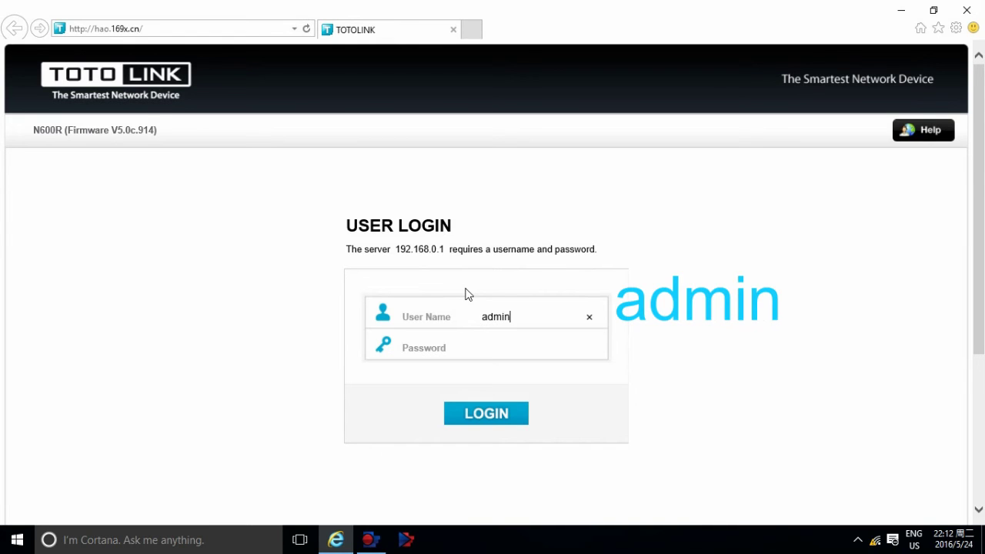
{"action": "key", "text": "Tab"}
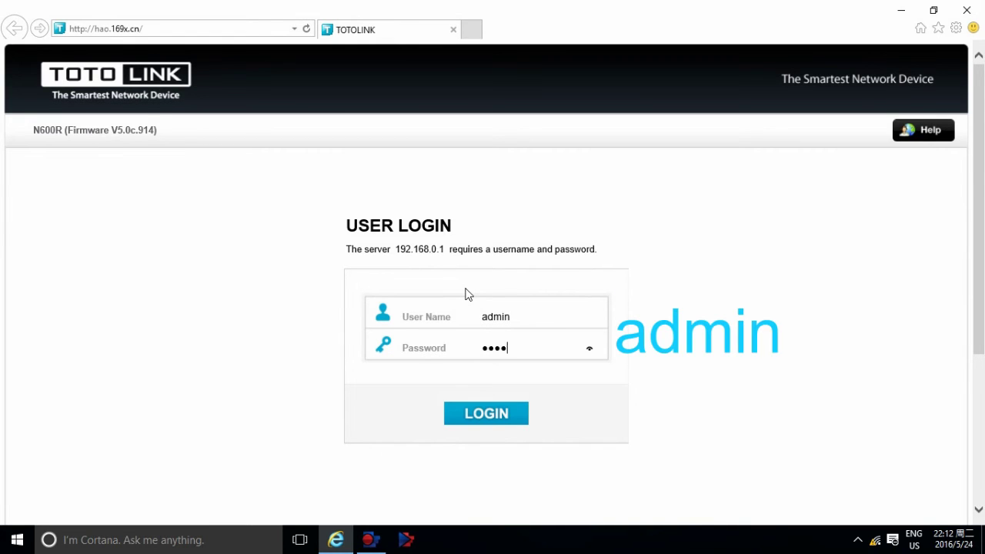
Log in to the router and keep PPPoE as the Easy Setup connection type.
{"action": "left_click", "coordinate": [498, 413]}
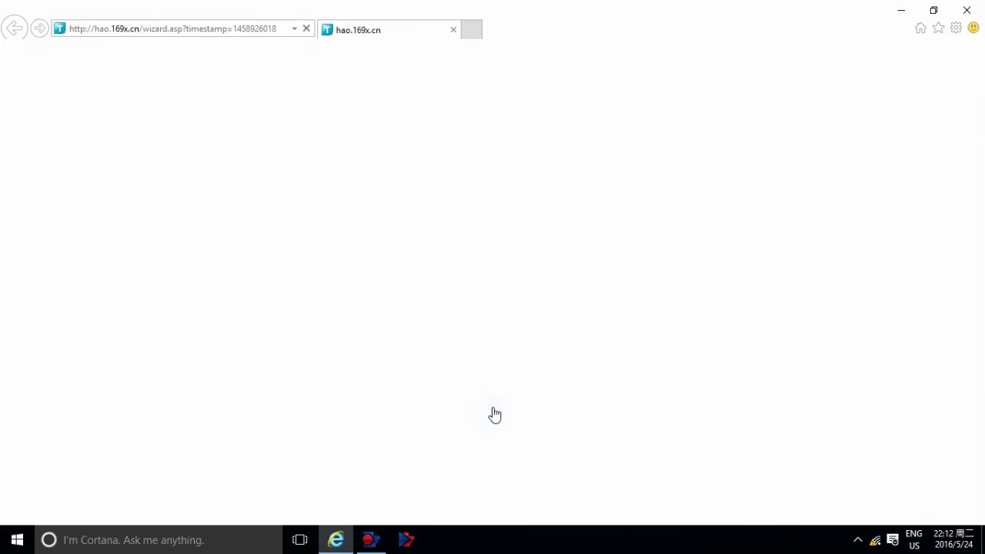
{"action": "scroll", "coordinate": [470, 306], "scroll_direction": "down", "scroll_amount": 3}
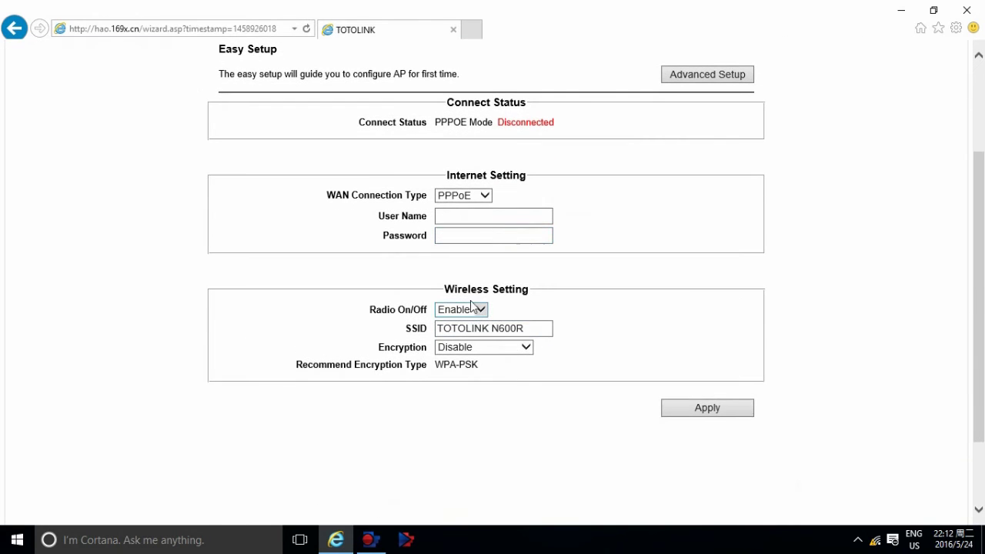
{"action": "left_click", "coordinate": [466, 196]}
{"action": "left_click", "coordinate": [468, 194]}
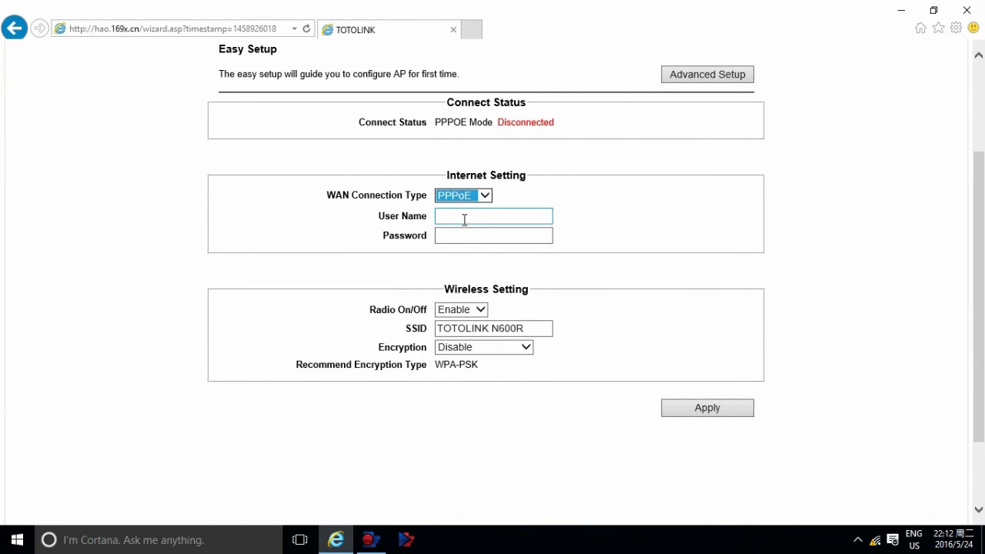
Enter the PPPoE account user name and password.
{"action": "left_click", "coordinate": [464, 219]}
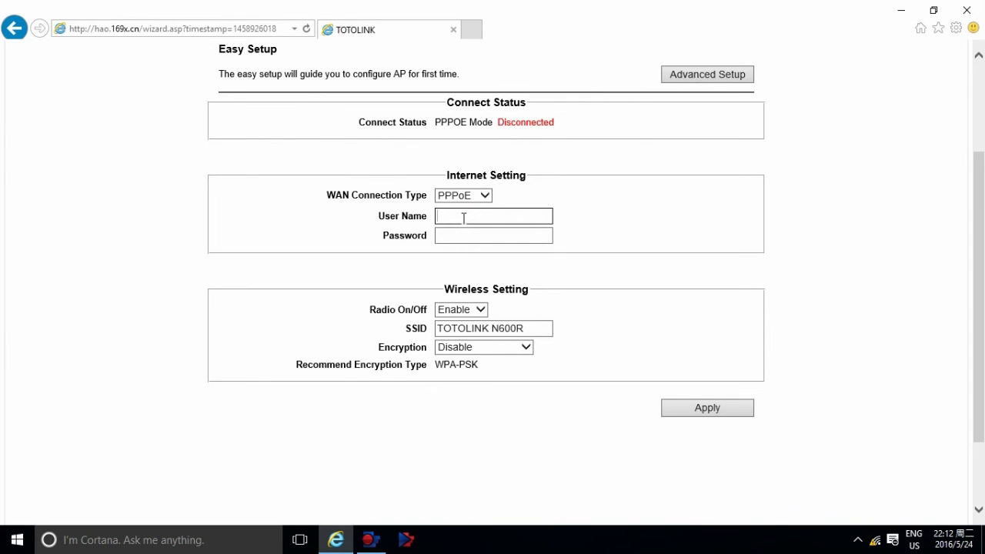
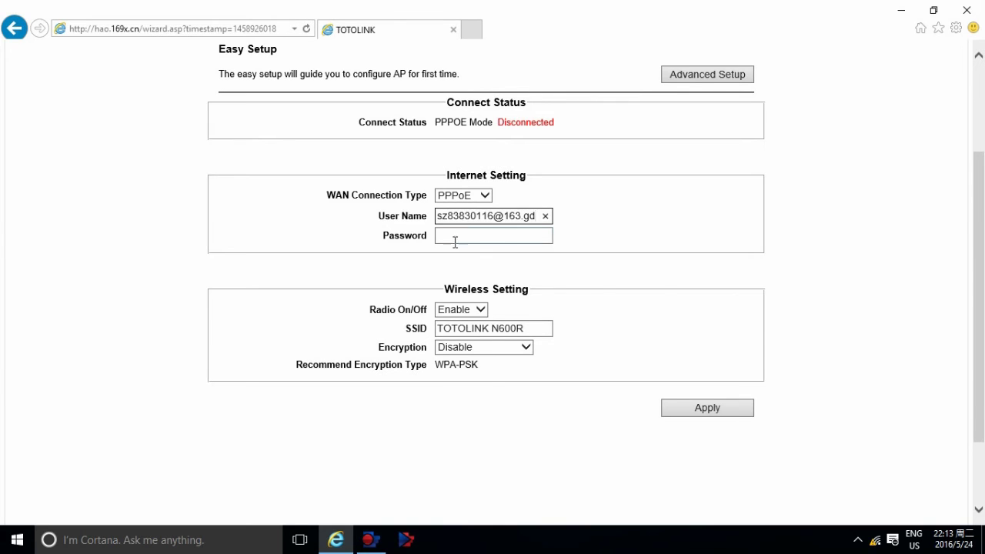
{"action": "left_click", "coordinate": [441, 235]}
{"action": "key", "text": "ctrl+v"}
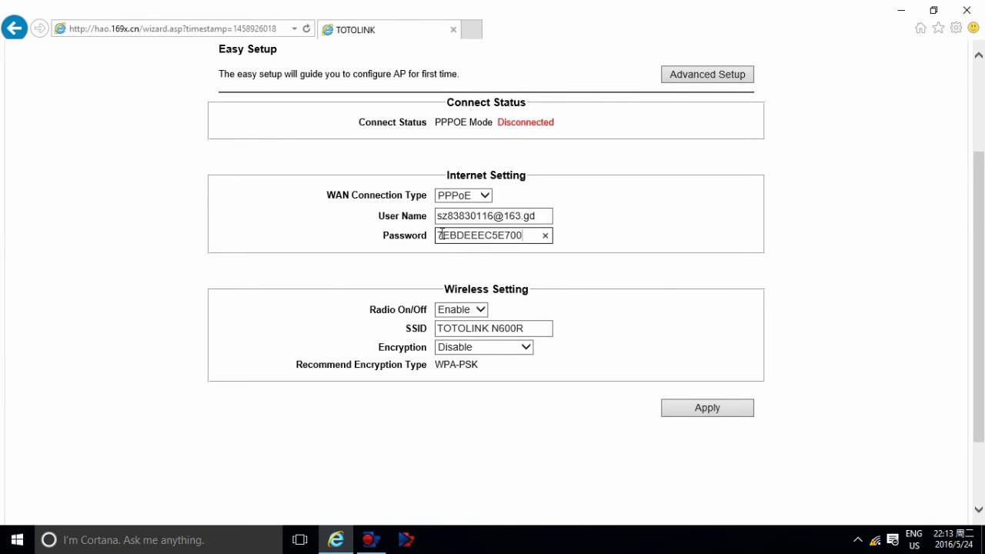
{"action": "type", "text": "0"}
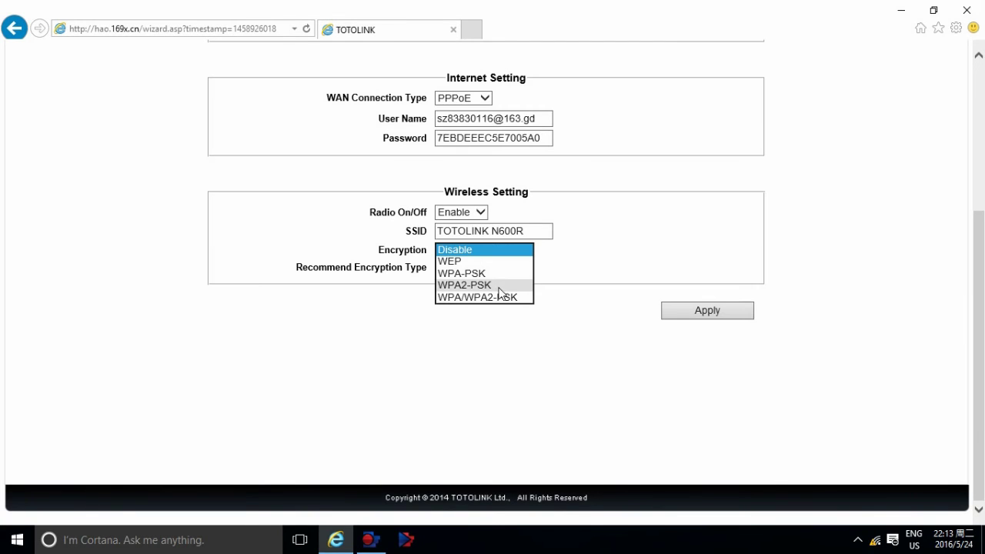
Set wireless encryption to WPA/WPA2-PSK with a security key and apply Easy Setup.
{"action": "left_click", "coordinate": [501, 290]}
{"action": "left_click", "coordinate": [496, 269]}
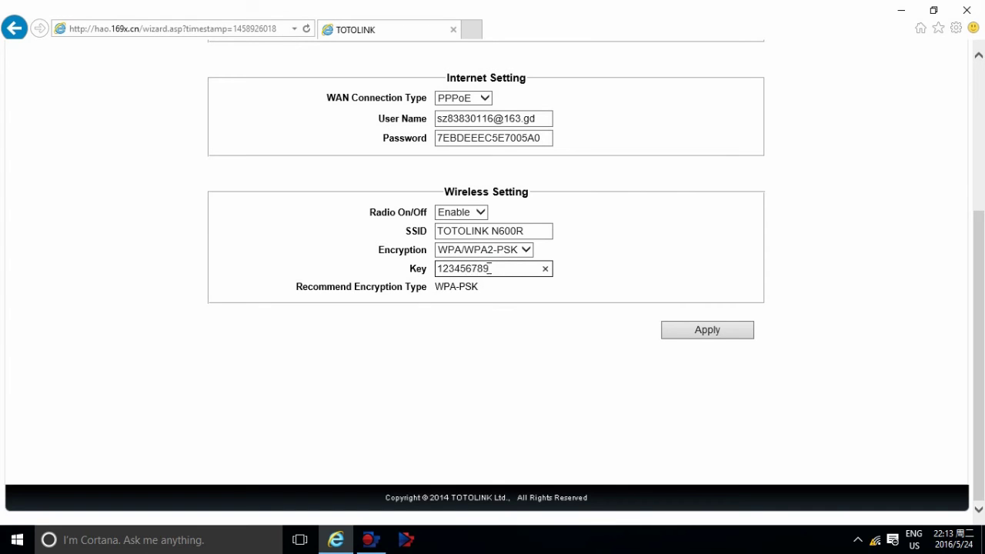
{"action": "left_click", "coordinate": [709, 331]}
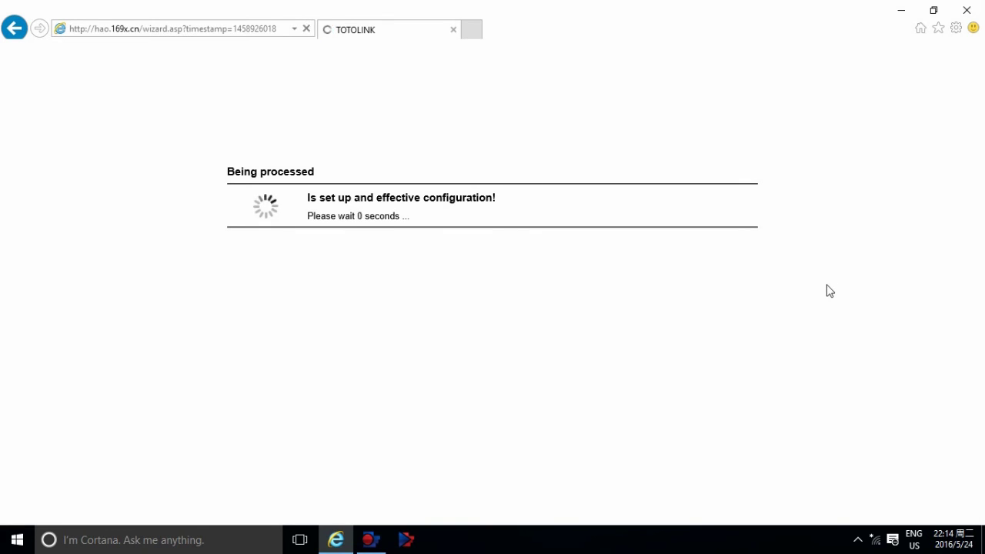
Reconnect to the TOTOLINK N600R Wi-Fi network using its new security key.
{"action": "left_click", "coordinate": [877, 543]}
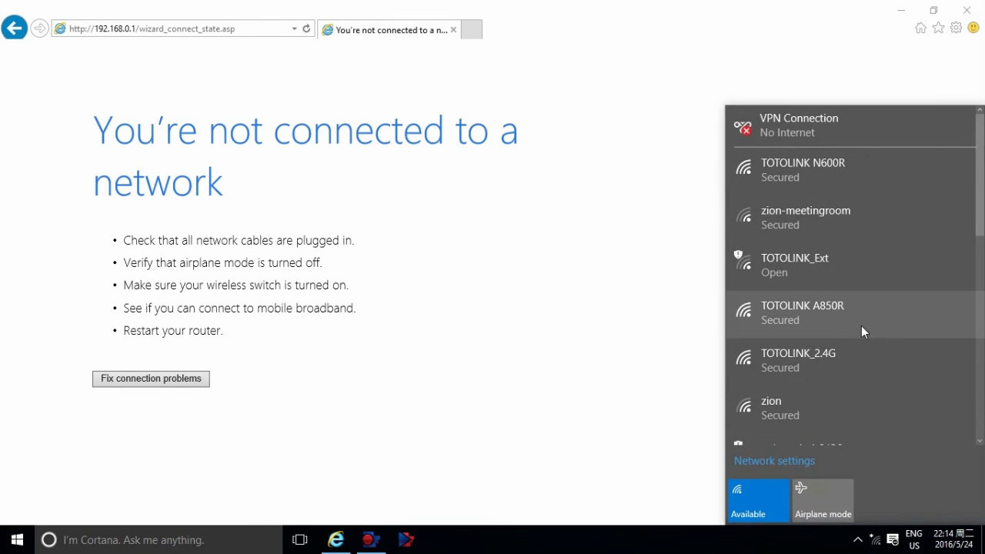
{"action": "scroll", "coordinate": [861, 325], "scroll_direction": "down", "scroll_amount": 2}
{"action": "scroll", "coordinate": [849, 301], "scroll_direction": "up", "scroll_amount": 2}
{"action": "left_click", "coordinate": [826, 179]}
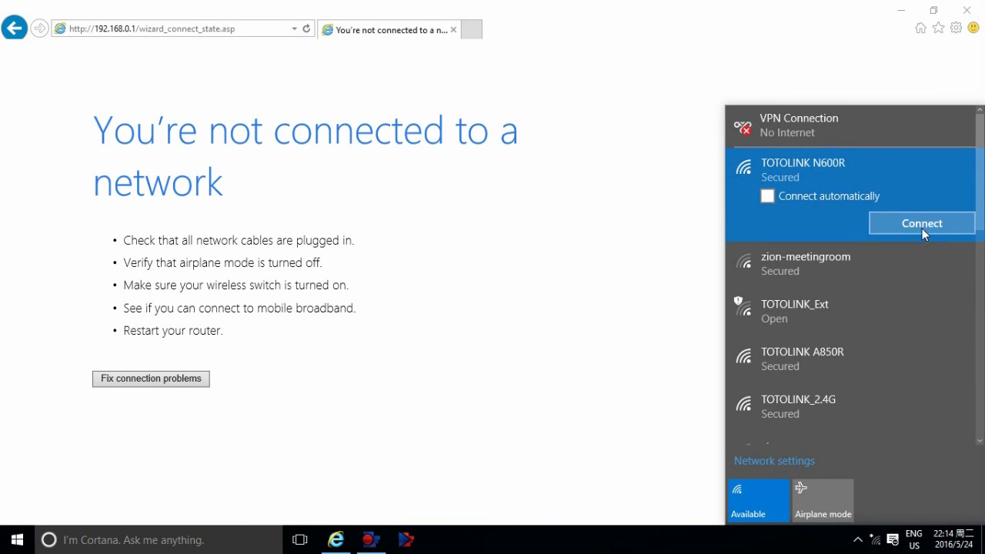
{"action": "left_click", "coordinate": [917, 224]}
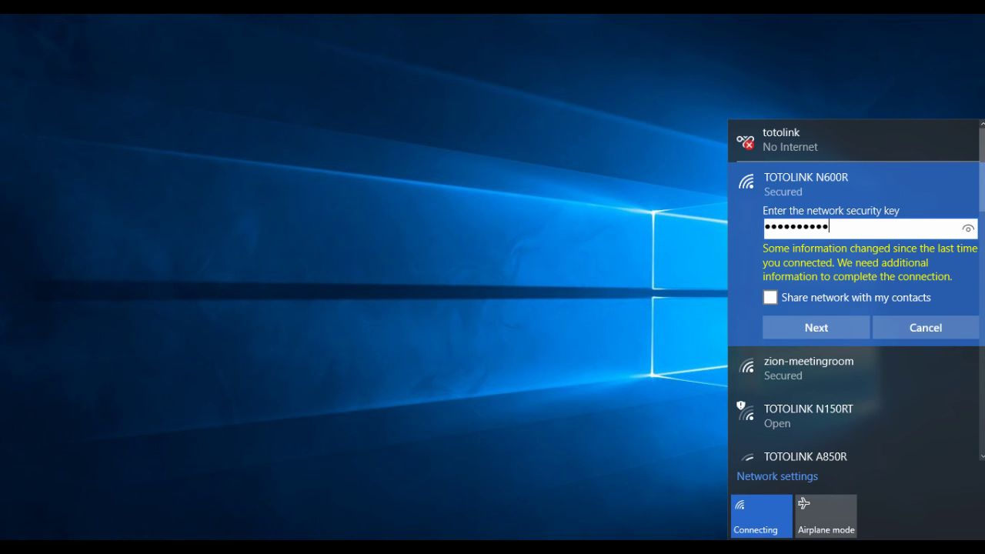
{"action": "key", "text": "Return"}
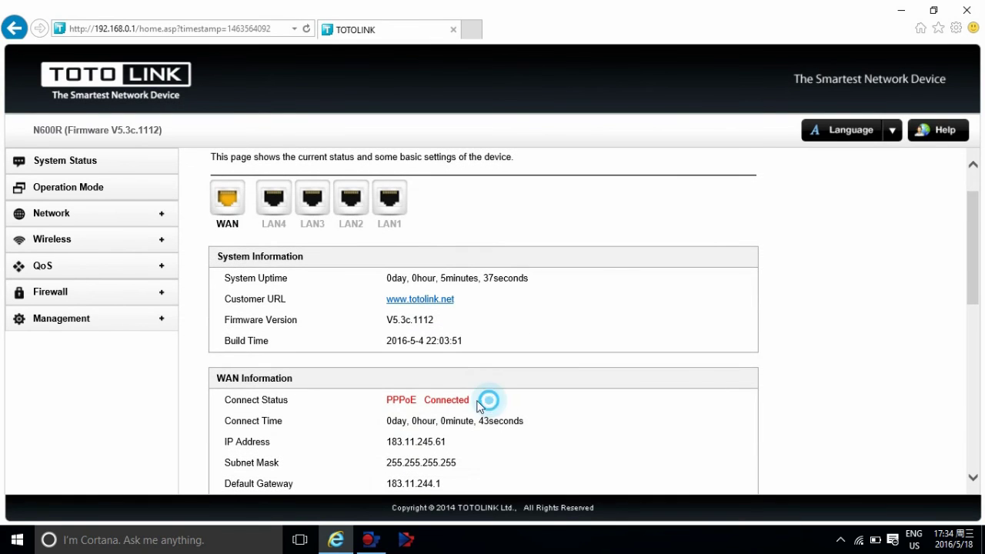
{"action": "left_click", "coordinate": [510, 403]}
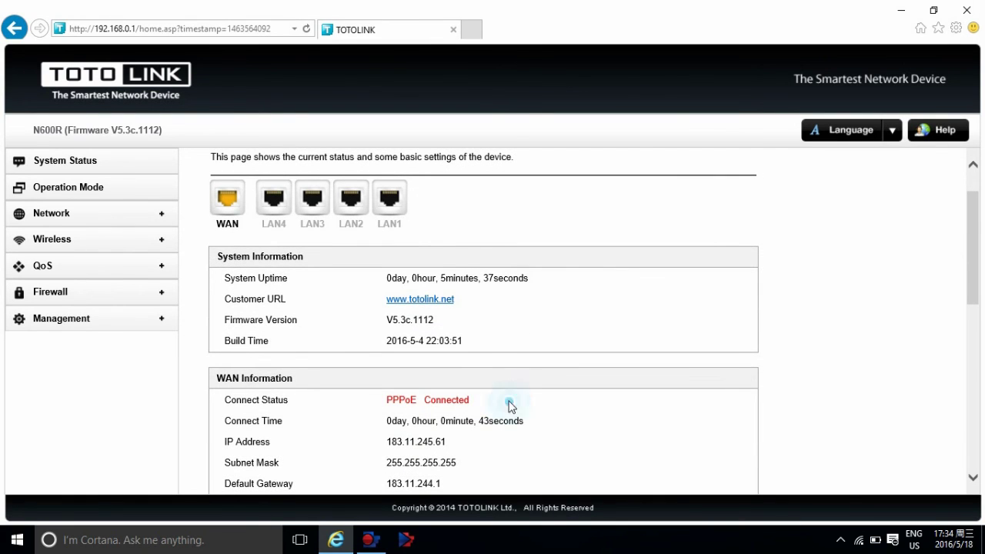
{"action": "left_click", "coordinate": [472, 29]}
{"action": "type", "text": "www.totolink.net"}
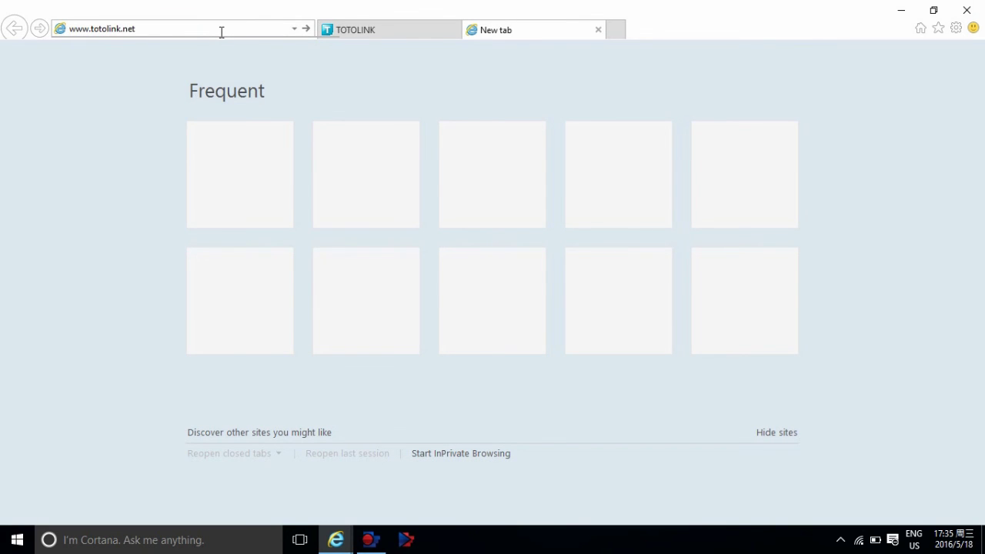
{"action": "key", "text": "Return"}
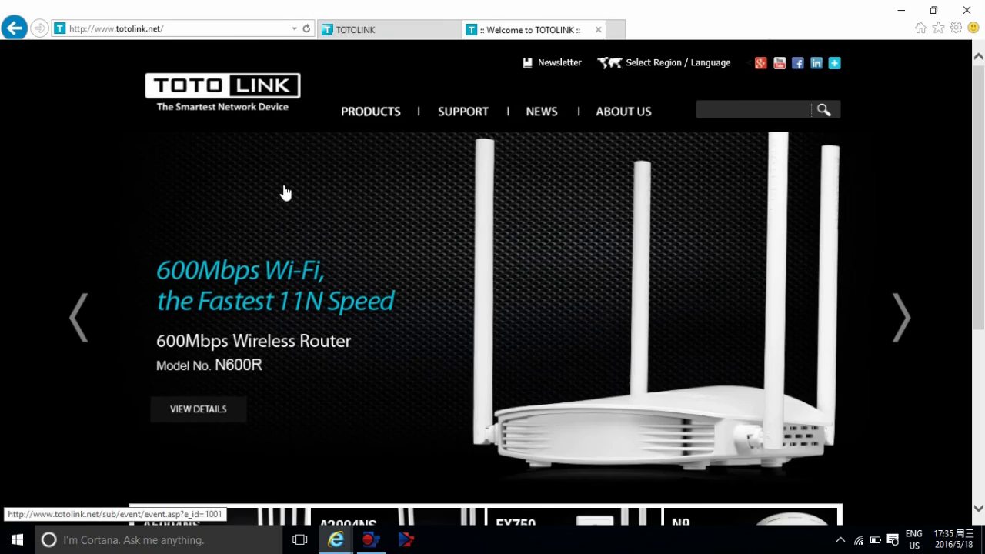
{"action": "scroll", "coordinate": [295, 229], "scroll_direction": "down", "scroll_amount": 3}
{"action": "scroll", "coordinate": [298, 235], "scroll_direction": "down", "scroll_amount": 2}
{"action": "scroll", "coordinate": [297, 234], "scroll_direction": "up", "scroll_amount": 5}
{"action": "scroll", "coordinate": [374, 233], "scroll_direction": "up", "scroll_amount": 2}
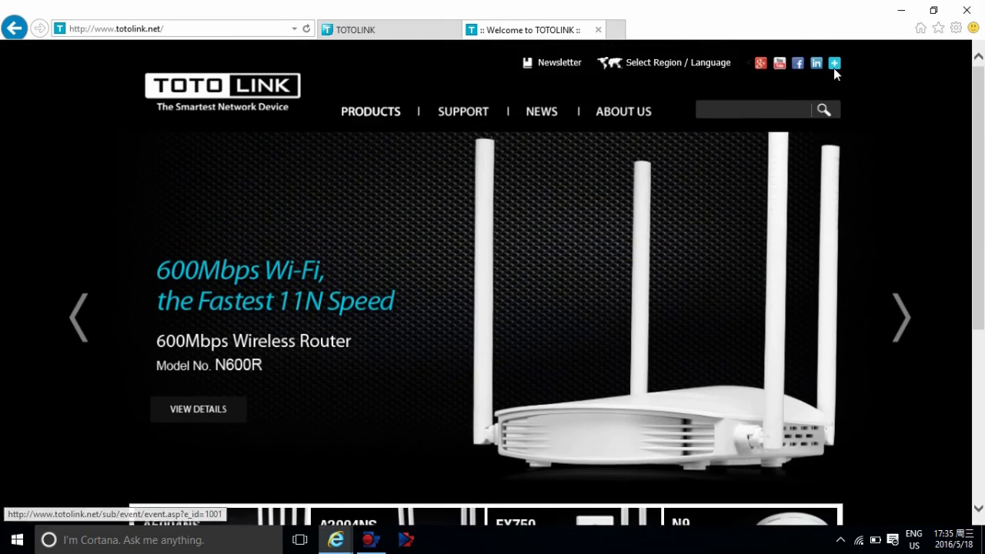